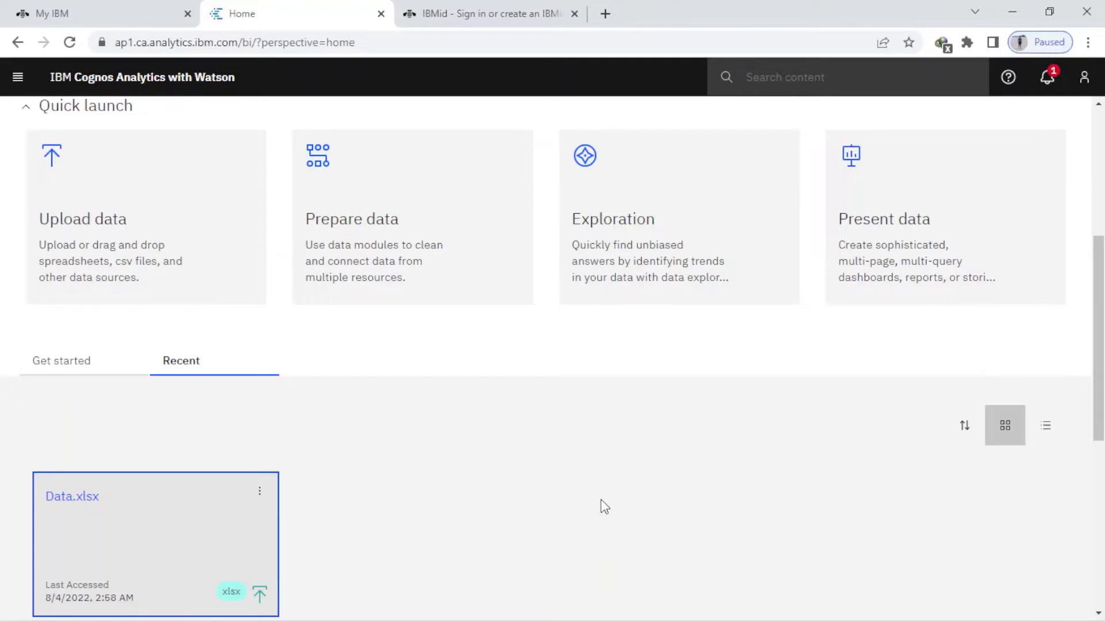
Create a new dashboard from the tabbed template with four small tiles over one large panel
{"action": "left_click", "coordinate": [177, 511]}
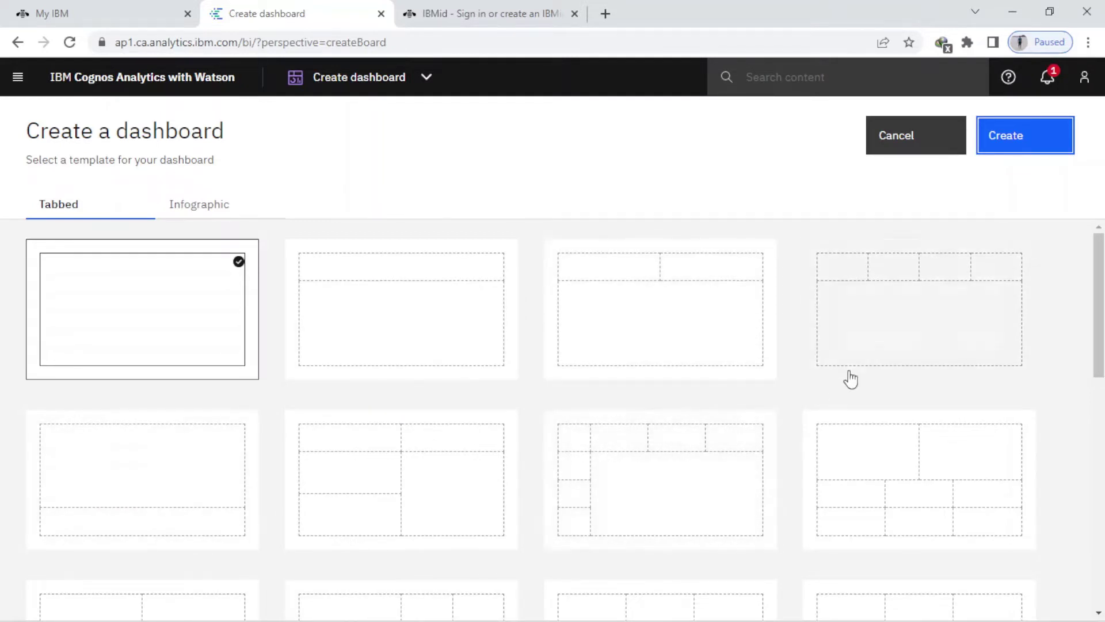
{"action": "left_click", "coordinate": [900, 349]}
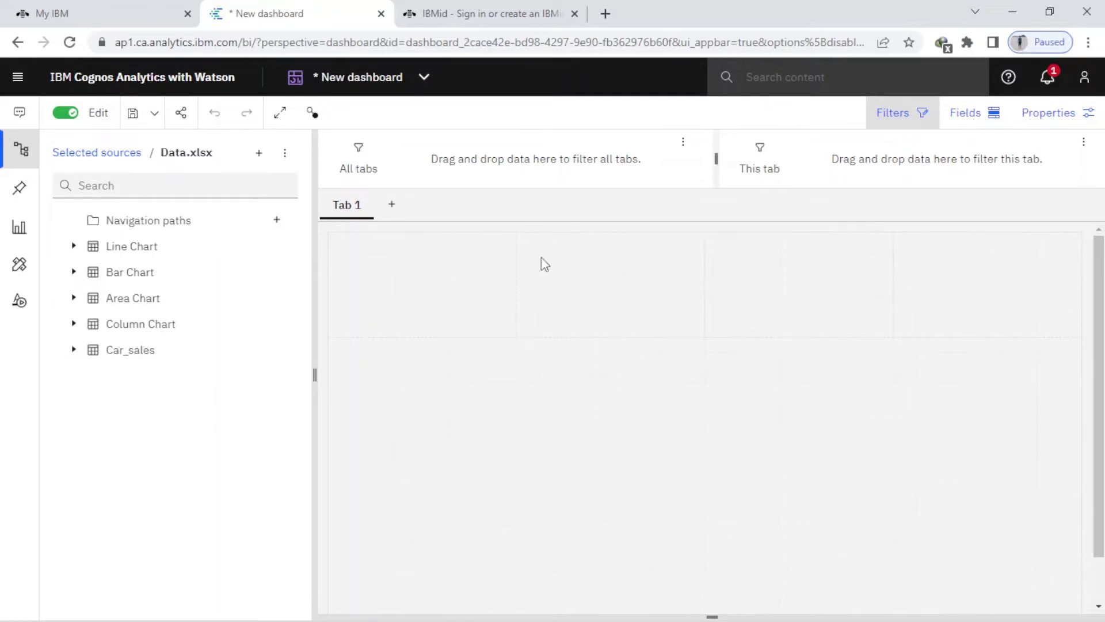
Expand the Data.xlsx tables to show Area Chart columns such as Price and Retention %
{"action": "left_click", "coordinate": [95, 297]}
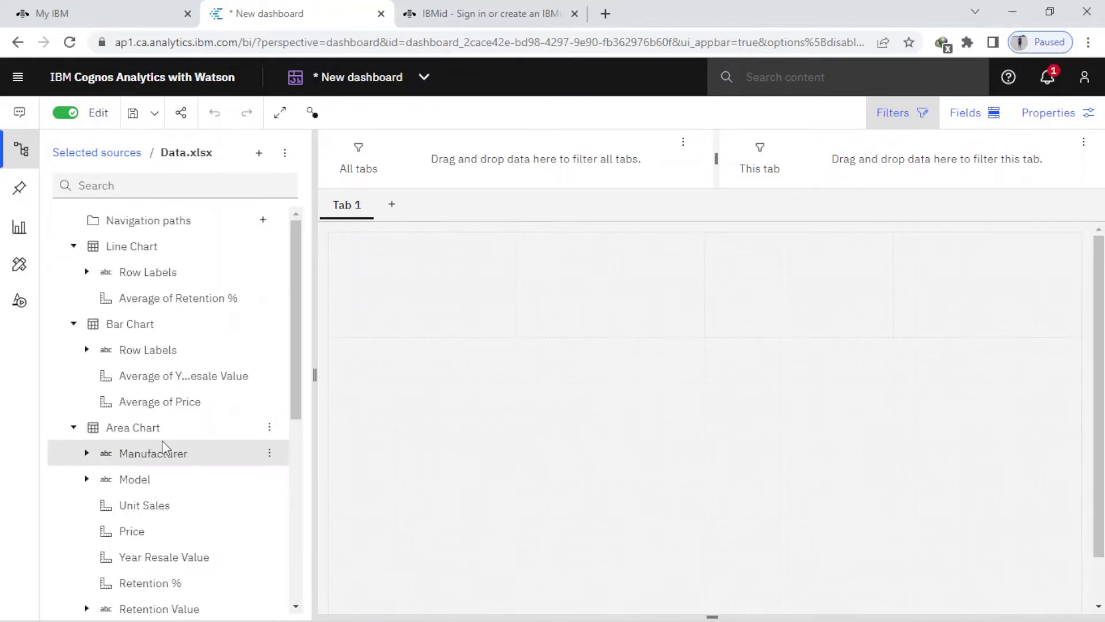
{"action": "scroll", "coordinate": [163, 440], "scroll_direction": "down", "scroll_amount": 5}
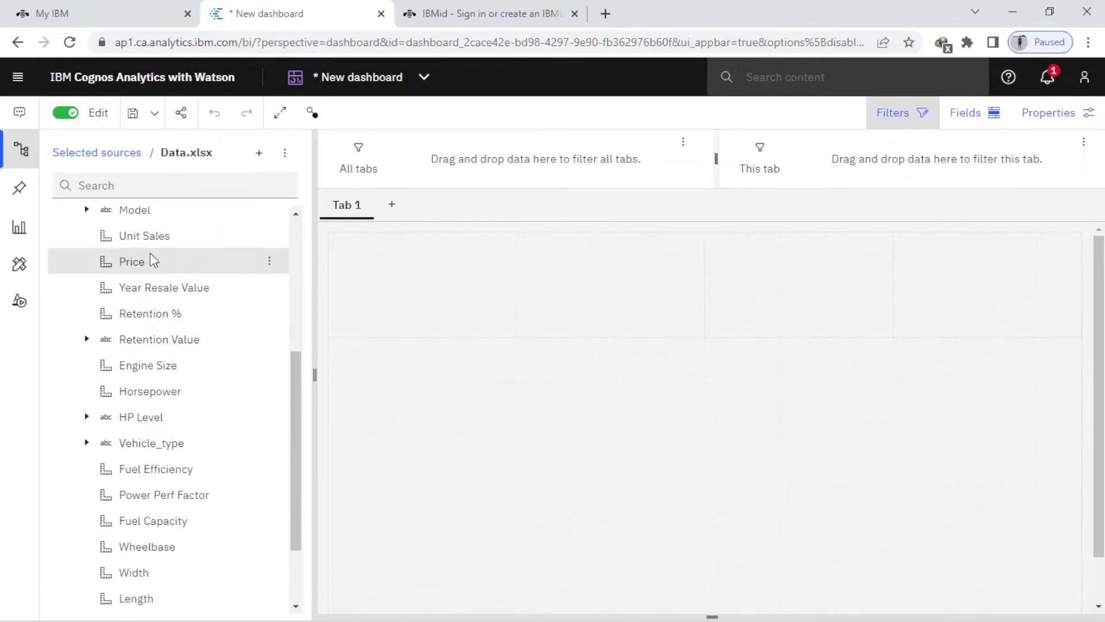
{"action": "scroll", "coordinate": [194, 233], "scroll_direction": "up", "scroll_amount": 1}
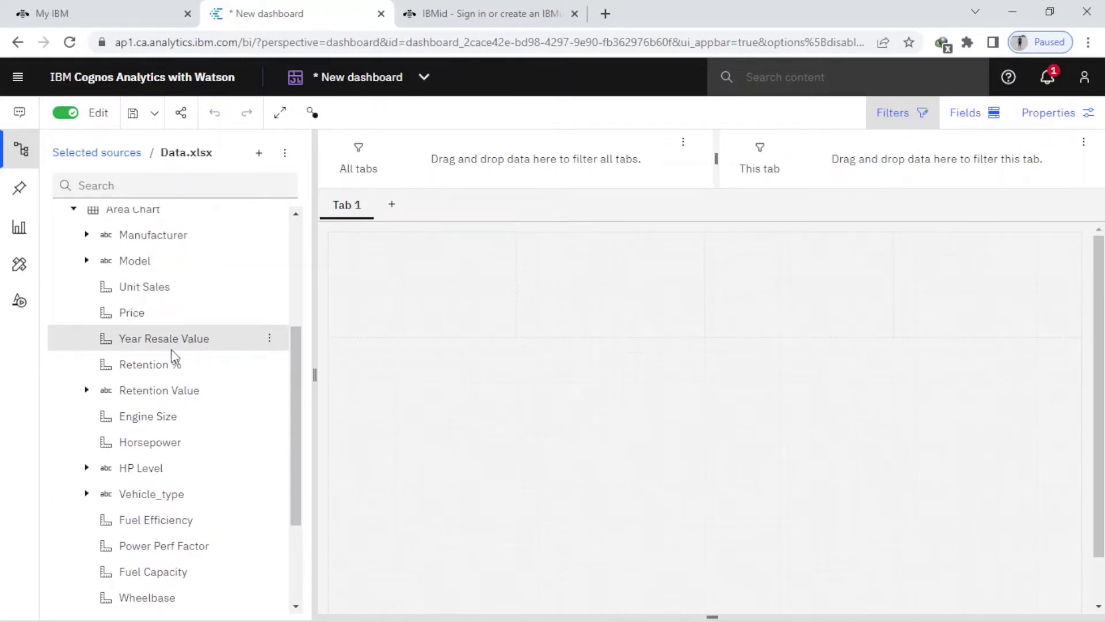
{"action": "left_click", "coordinate": [135, 368]}
{"action": "left_click_drag", "start_coordinate": [137, 371], "coordinate": [179, 373]}
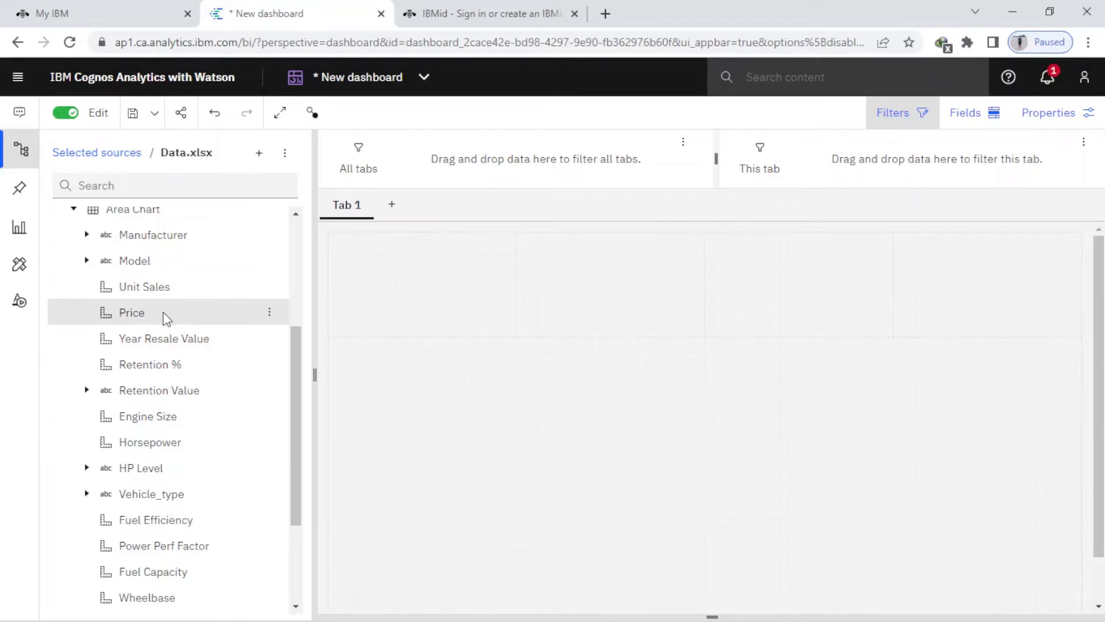
Add Price to the first tile and summarize it as Sum ($4,255,567) instead of average
{"action": "left_click_drag", "start_coordinate": [151, 312], "coordinate": [422, 282]}
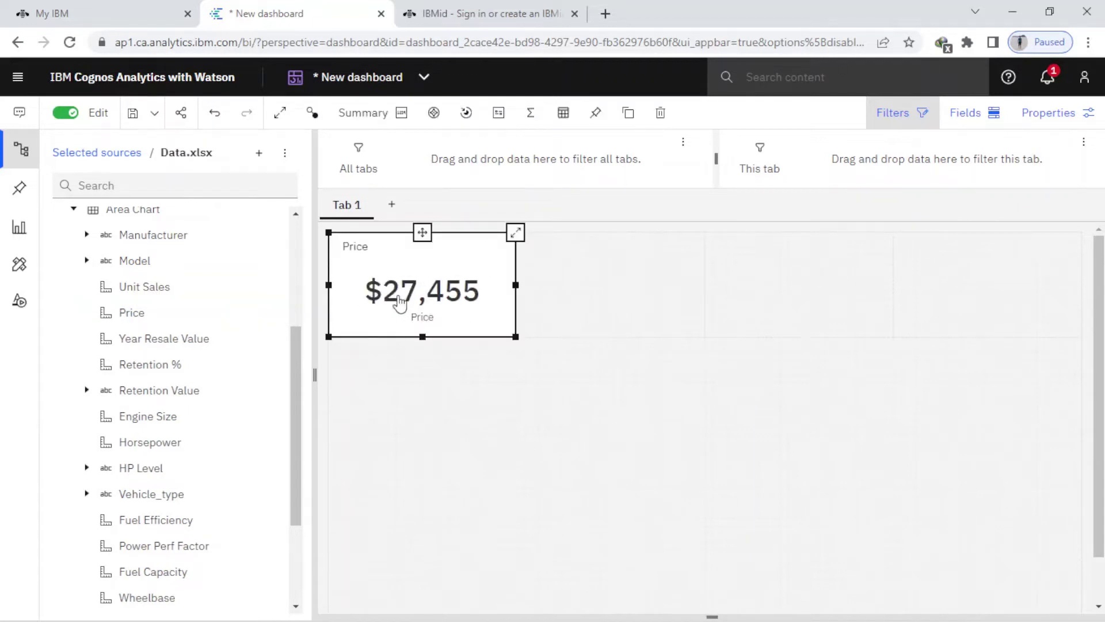
{"action": "mouse_move", "coordinate": [407, 292]}
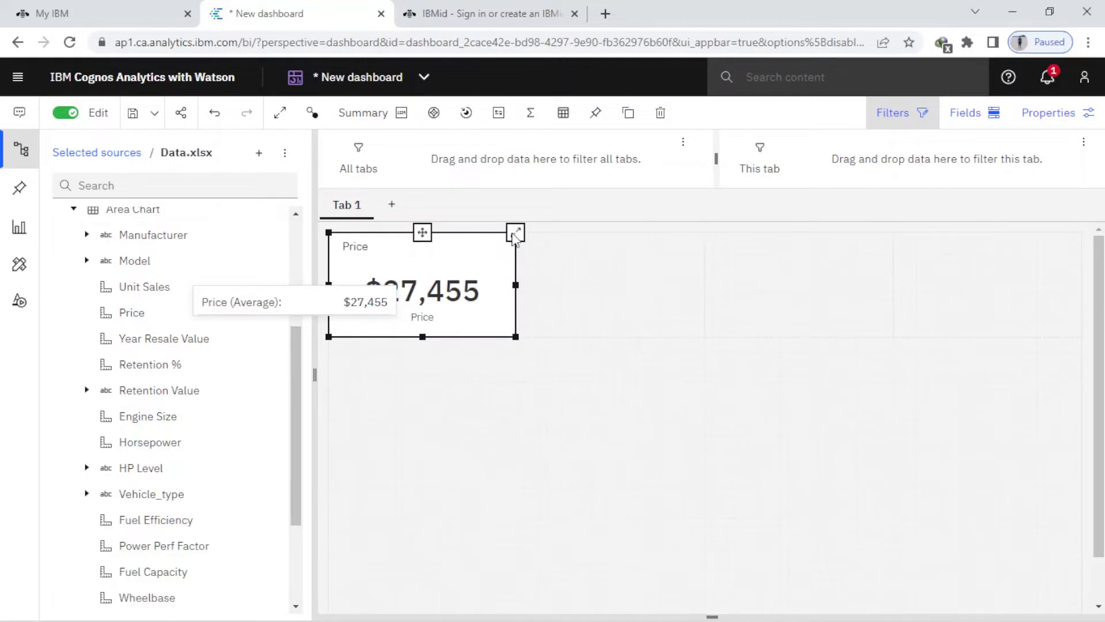
{"action": "left_click", "coordinate": [529, 116]}
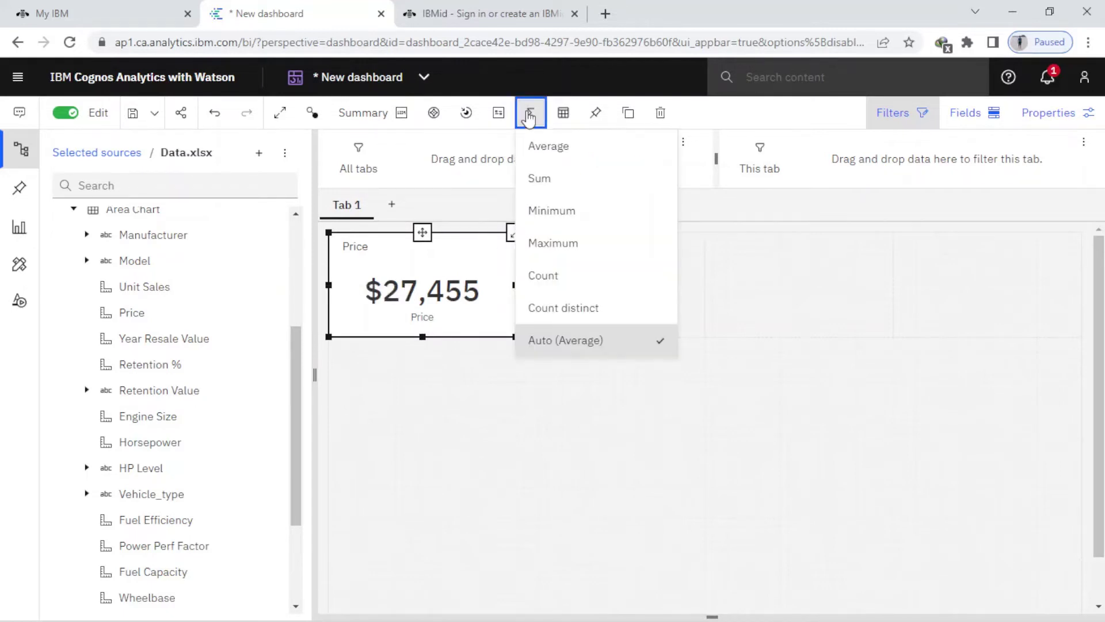
{"action": "left_click", "coordinate": [561, 179]}
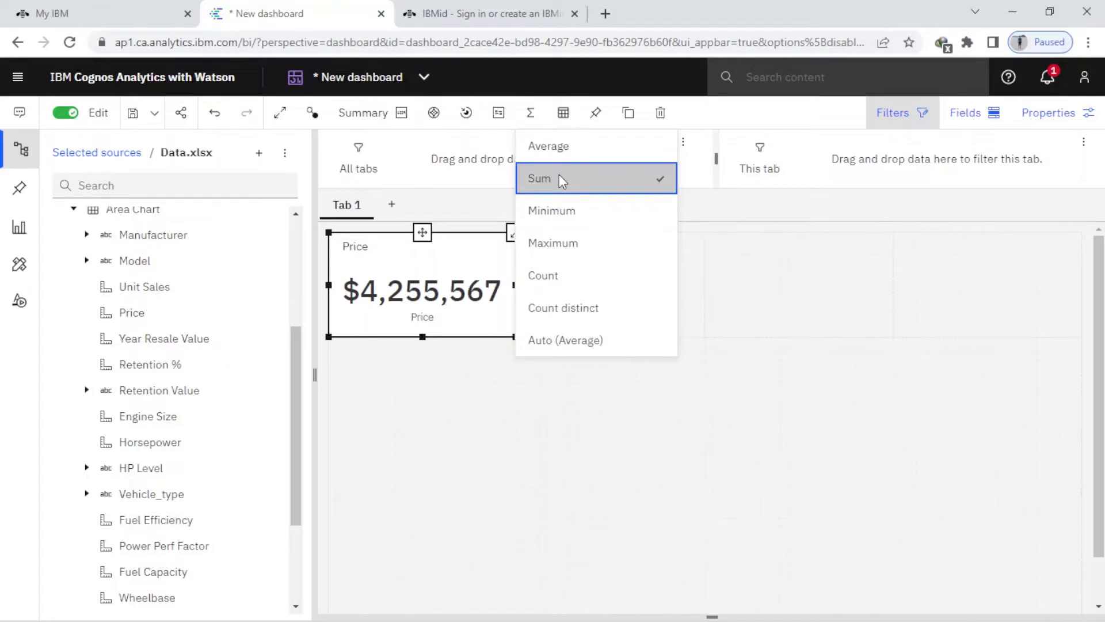
{"action": "left_click", "coordinate": [413, 406]}
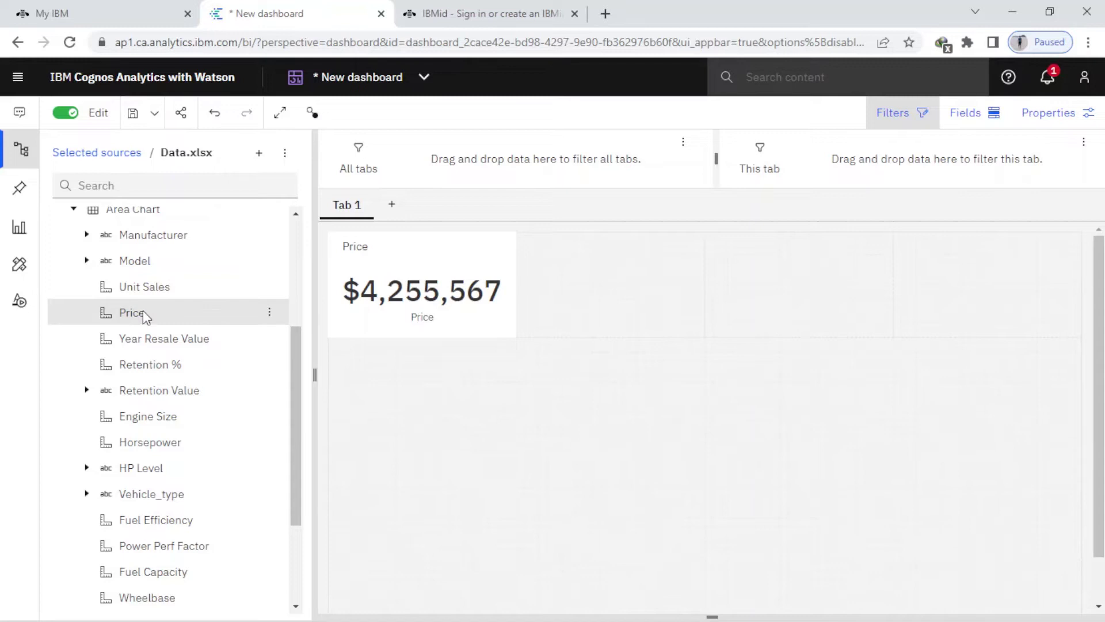
Add a second Price tile in the top-right slot and title it 'Average'
{"action": "left_click_drag", "start_coordinate": [146, 315], "coordinate": [985, 289]}
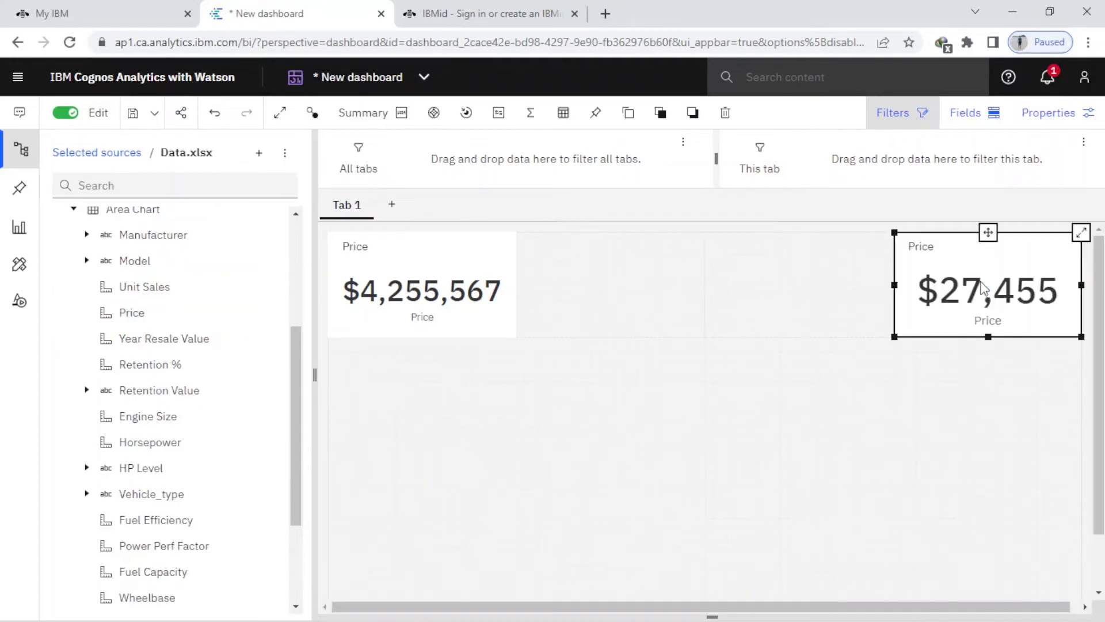
{"action": "double_click", "coordinate": [931, 244]}
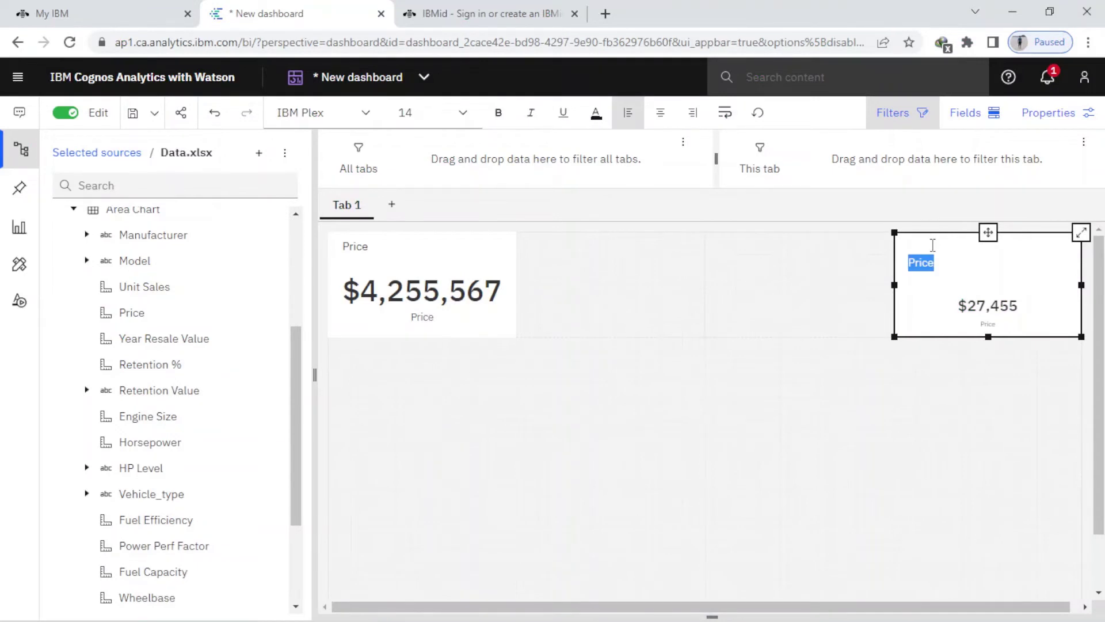
{"action": "type", "text": "Average"}
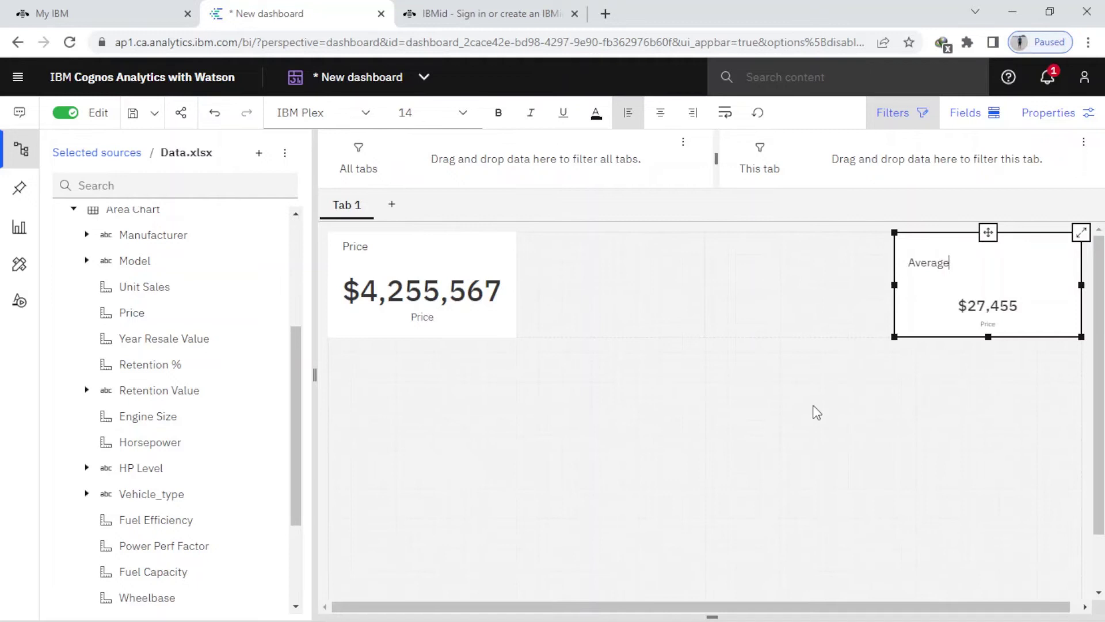
{"action": "left_click", "coordinate": [813, 406]}
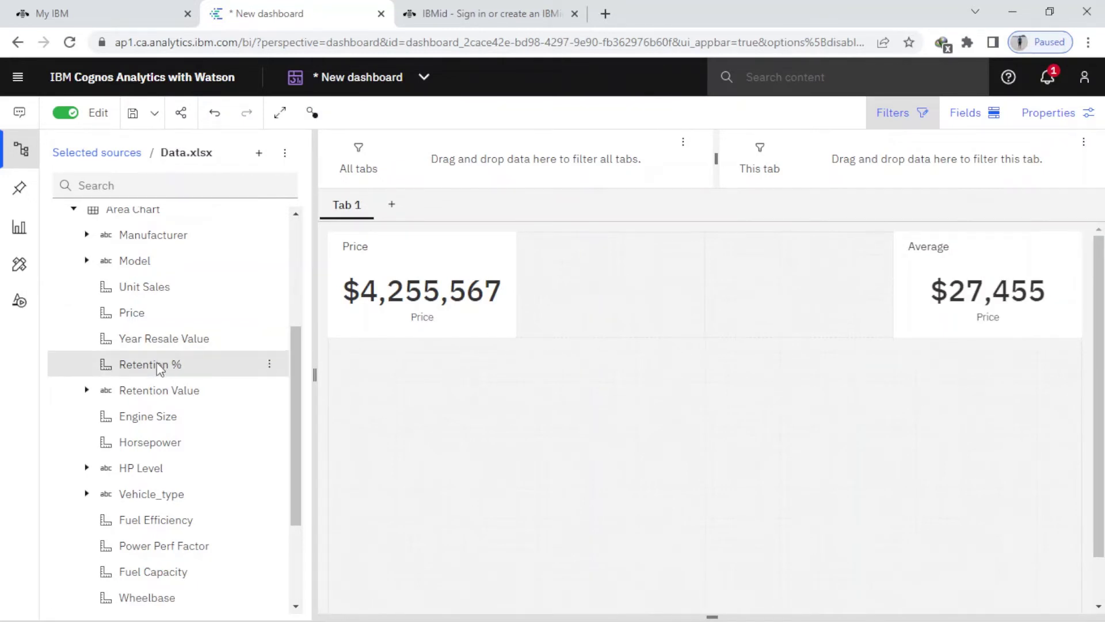
Add Retention % (69%) and Year Resale Value ($2,966,433) tiles to the two middle slots
{"action": "left_click_drag", "start_coordinate": [160, 368], "coordinate": [603, 284]}
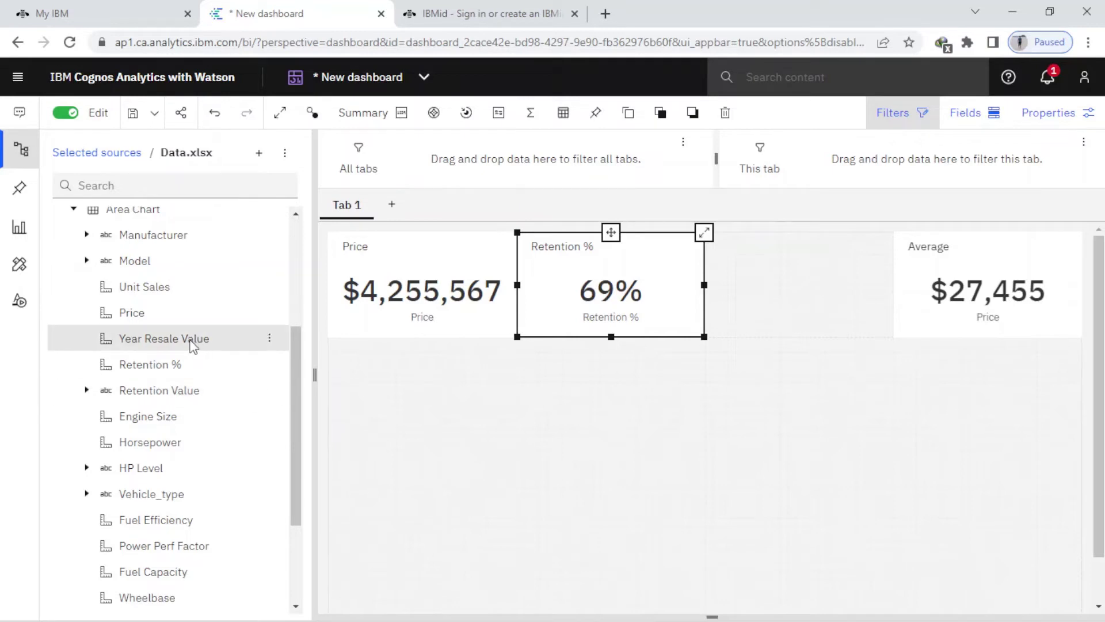
{"action": "left_click_drag", "start_coordinate": [193, 344], "coordinate": [794, 286]}
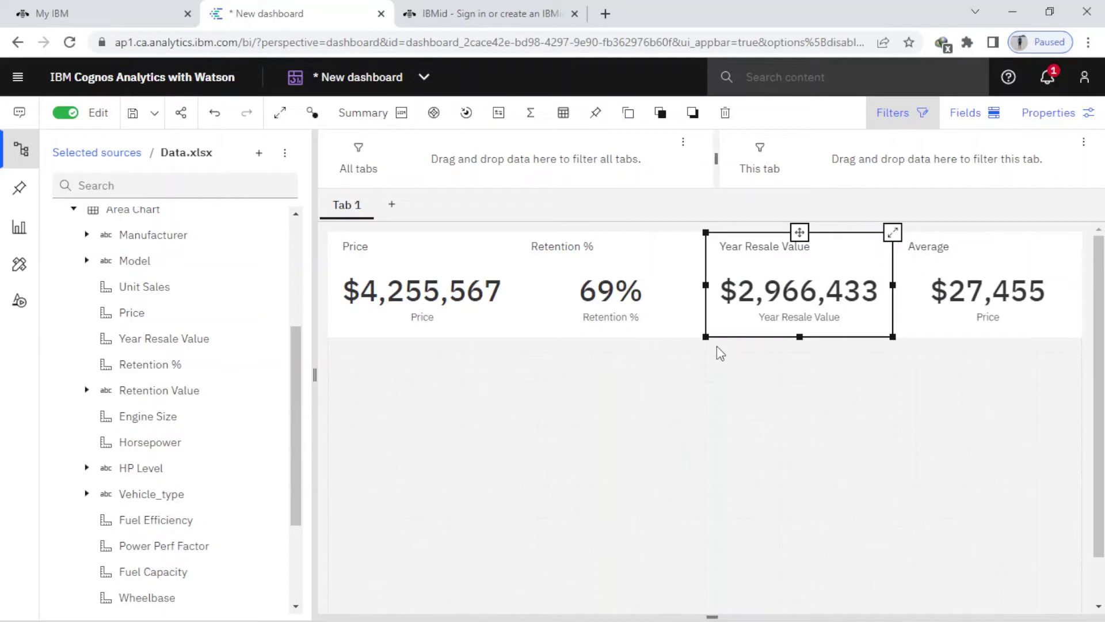
{"action": "mouse_move", "coordinate": [784, 290]}
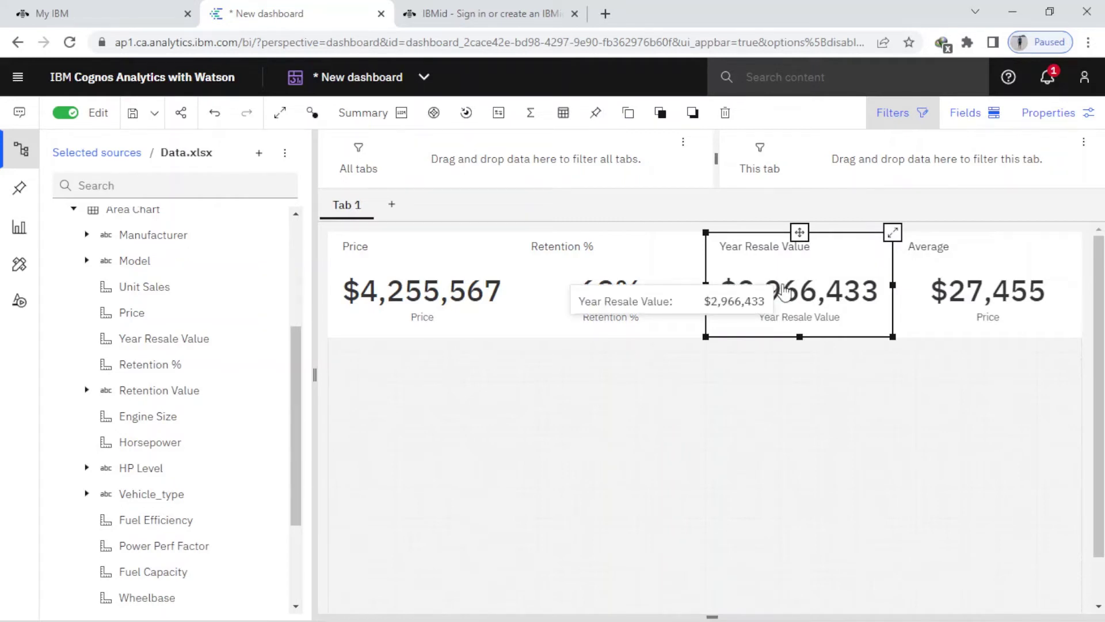
{"action": "left_click", "coordinate": [669, 381]}
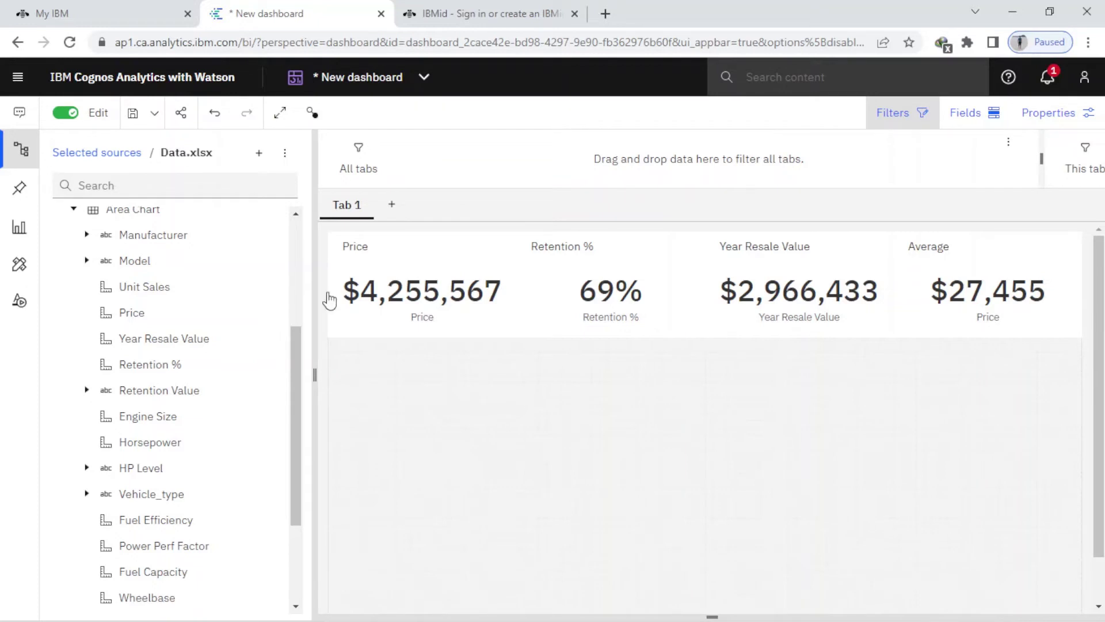
Add an empty Column chart to the large panel beneath the four KPI tiles
{"action": "left_click", "coordinate": [22, 233]}
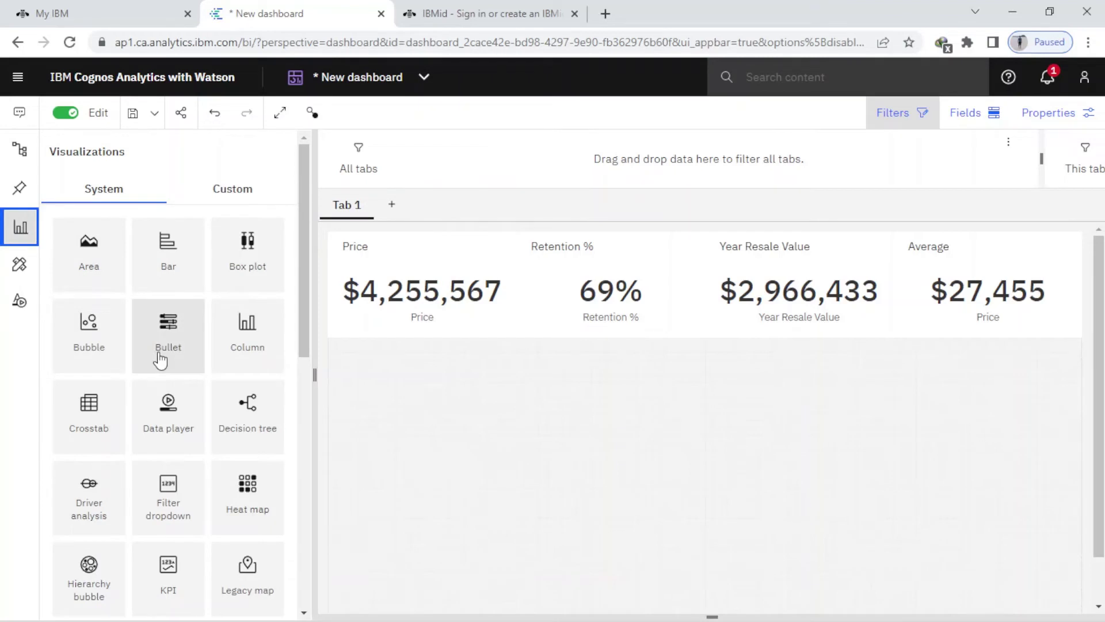
{"action": "scroll", "coordinate": [158, 360], "scroll_direction": "down", "scroll_amount": 4}
{"action": "scroll", "coordinate": [155, 358], "scroll_direction": "up", "scroll_amount": 4}
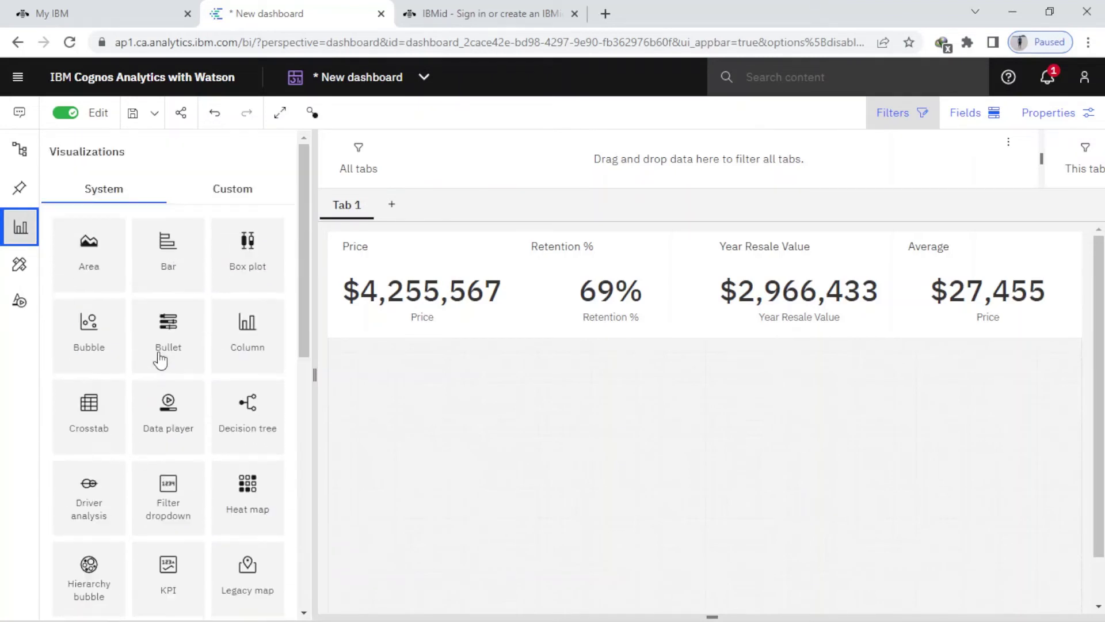
{"action": "left_click", "coordinate": [258, 336]}
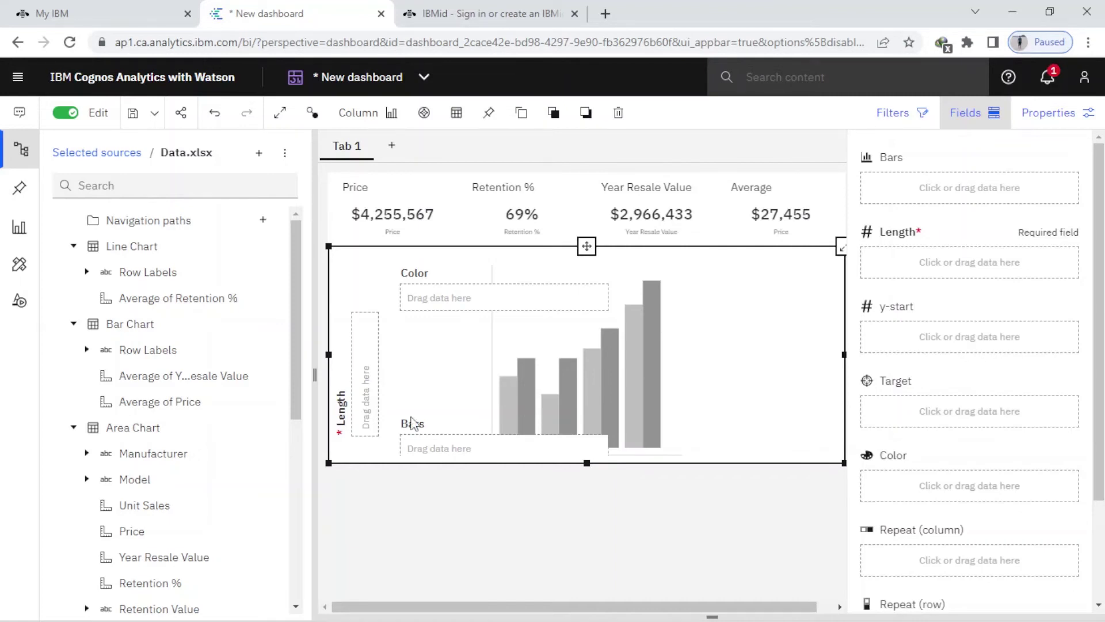
{"action": "scroll", "coordinate": [244, 485], "scroll_direction": "down", "scroll_amount": 6}
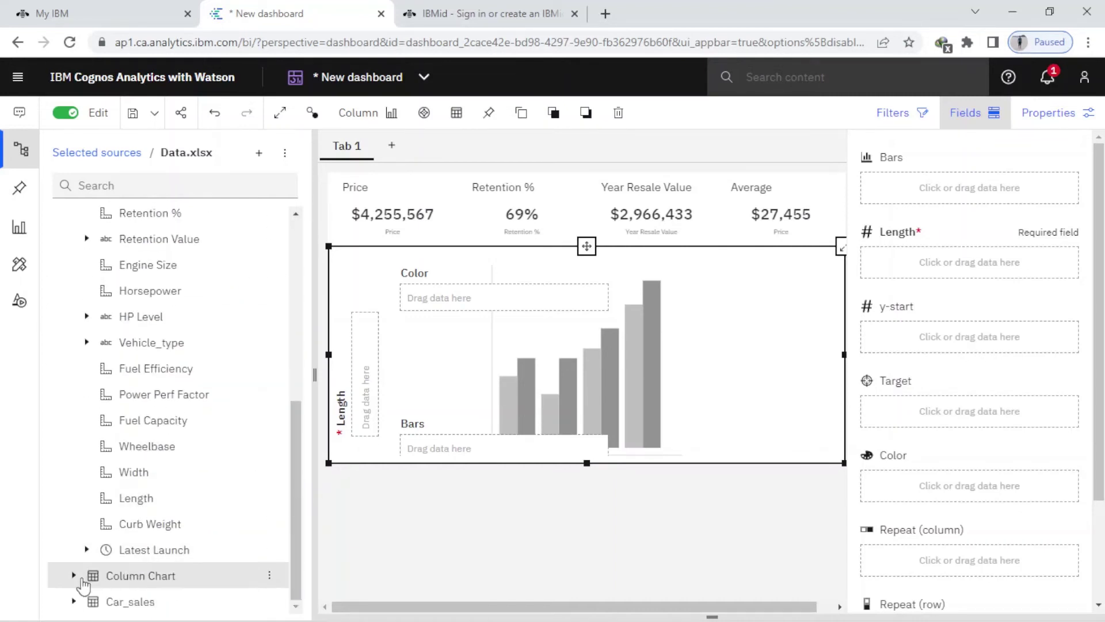
Map Width to Bars, Length to Length and Fuel Capacity to Color on the column chart
{"action": "left_click", "coordinate": [73, 576]}
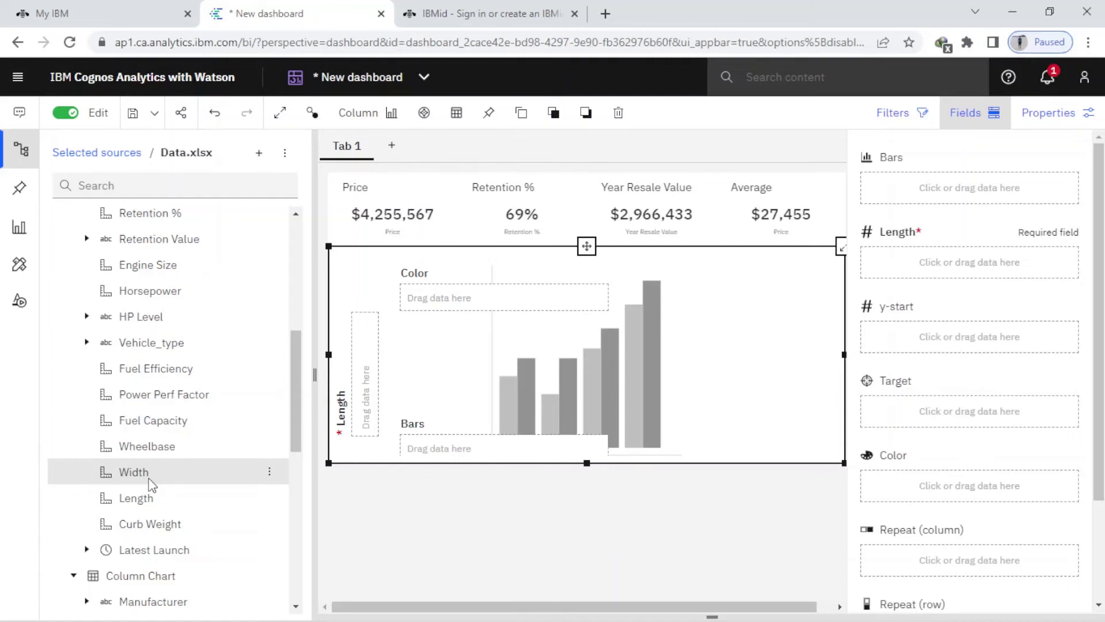
{"action": "left_click_drag", "start_coordinate": [151, 485], "coordinate": [910, 190]}
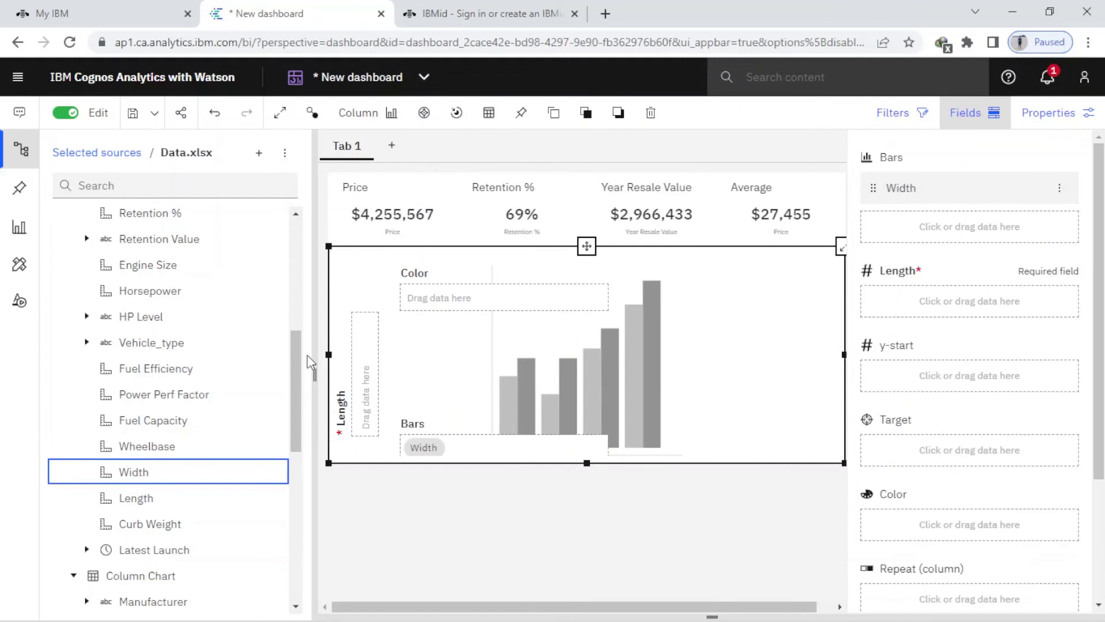
{"action": "left_click_drag", "start_coordinate": [143, 496], "coordinate": [891, 302]}
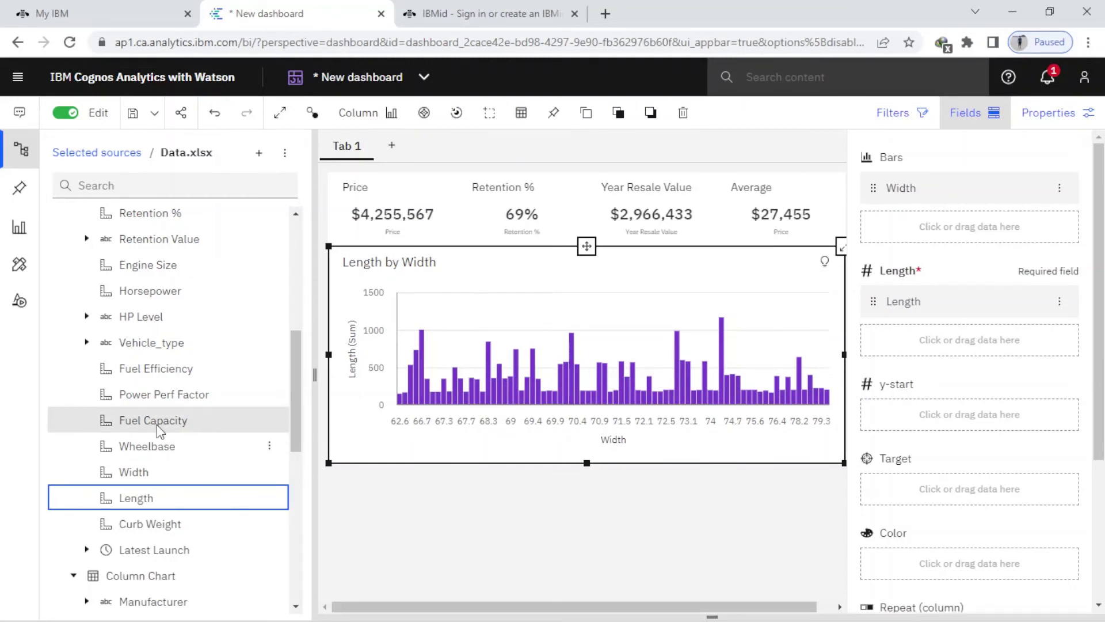
{"action": "left_click_drag", "start_coordinate": [165, 424], "coordinate": [922, 558]}
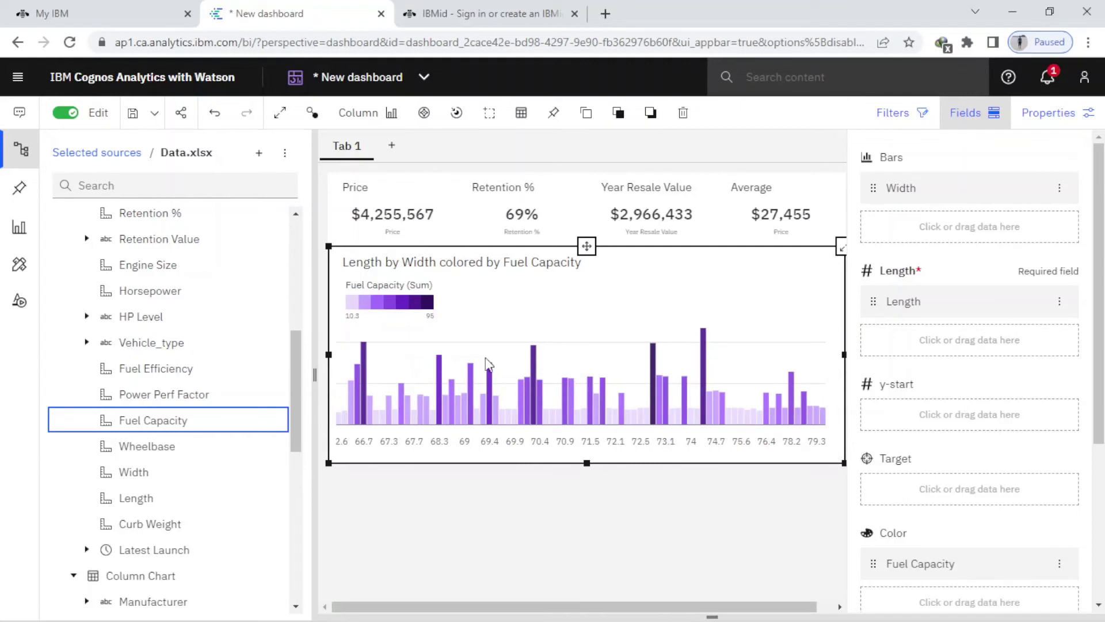
Hide the Sources panel and filter the KPI tiles by the 72.5, 68.3, 70.2, then 74.4 width bars
{"action": "left_click", "coordinate": [655, 371]}
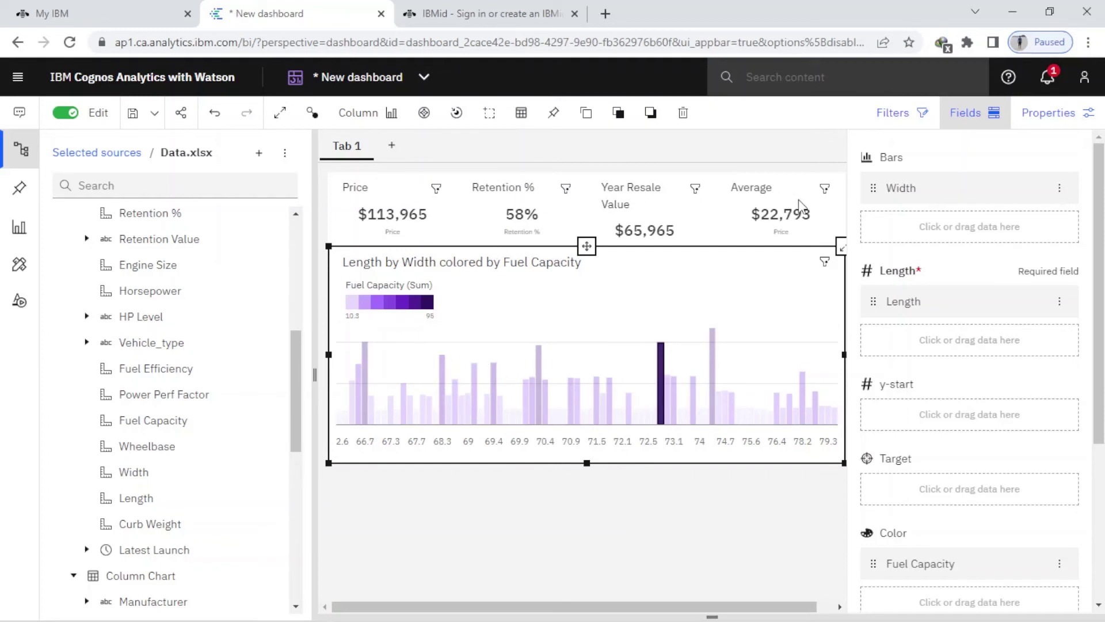
{"action": "mouse_move", "coordinate": [535, 236]}
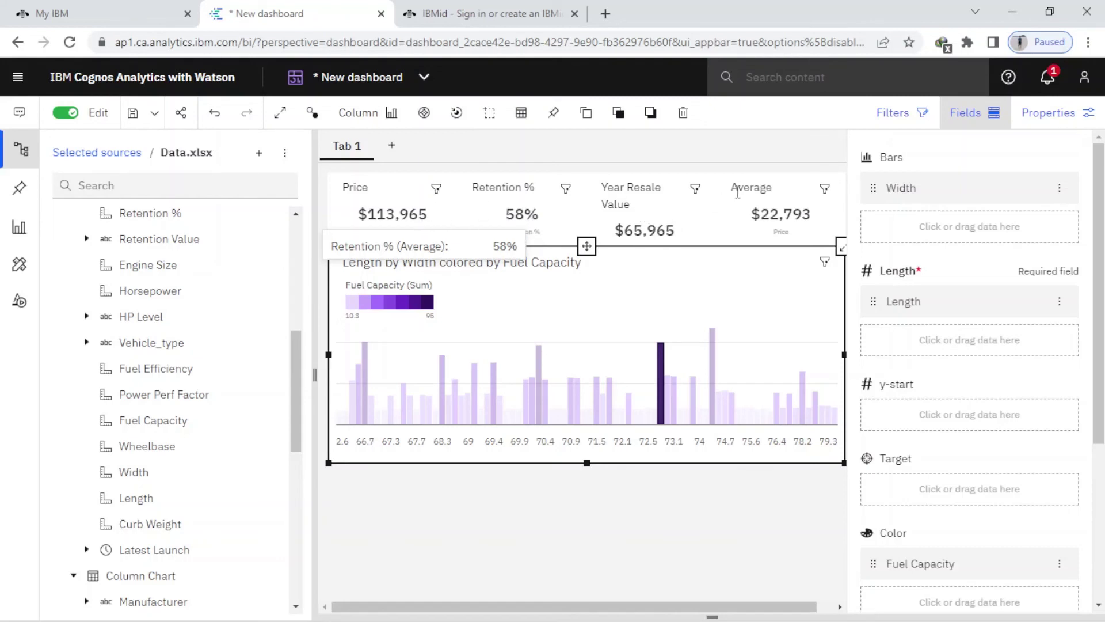
{"action": "left_click", "coordinate": [20, 151]}
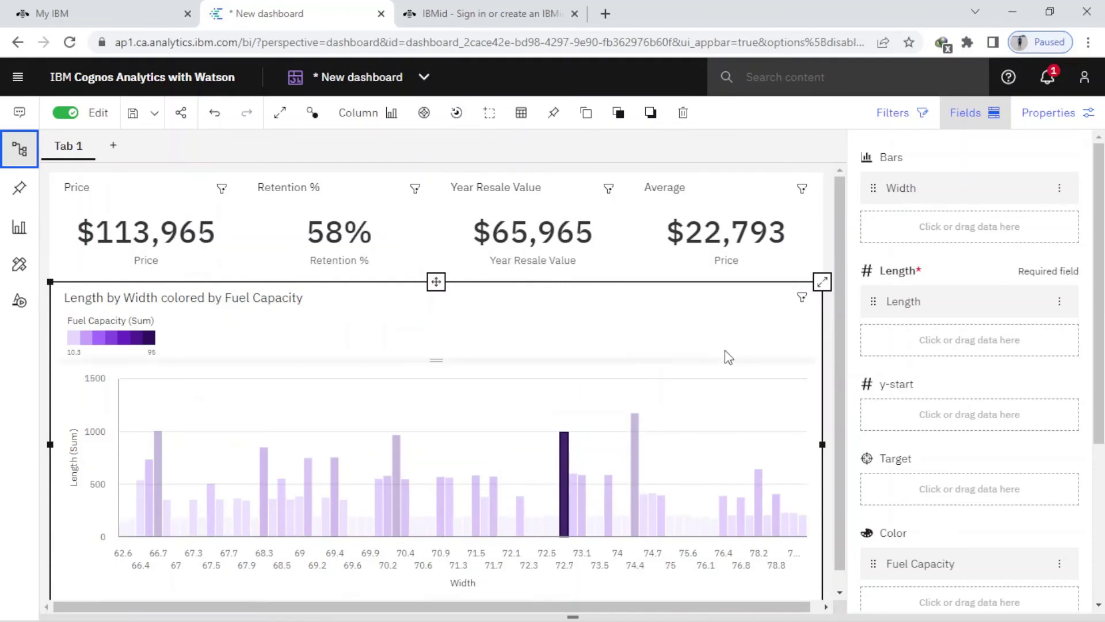
{"action": "left_click", "coordinate": [265, 474]}
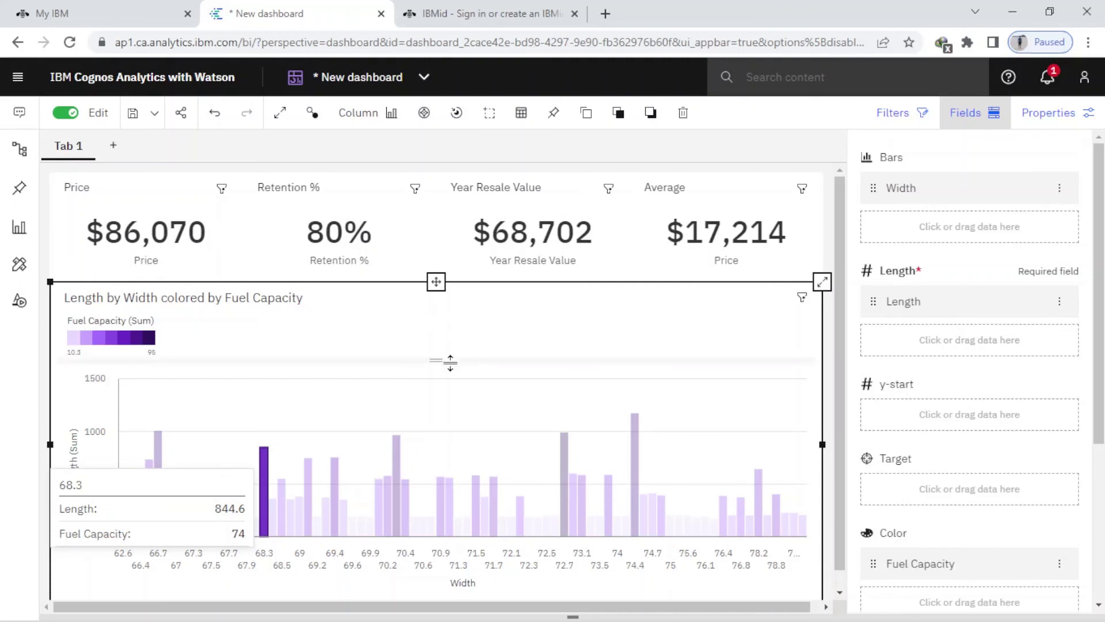
{"action": "left_click", "coordinate": [396, 495]}
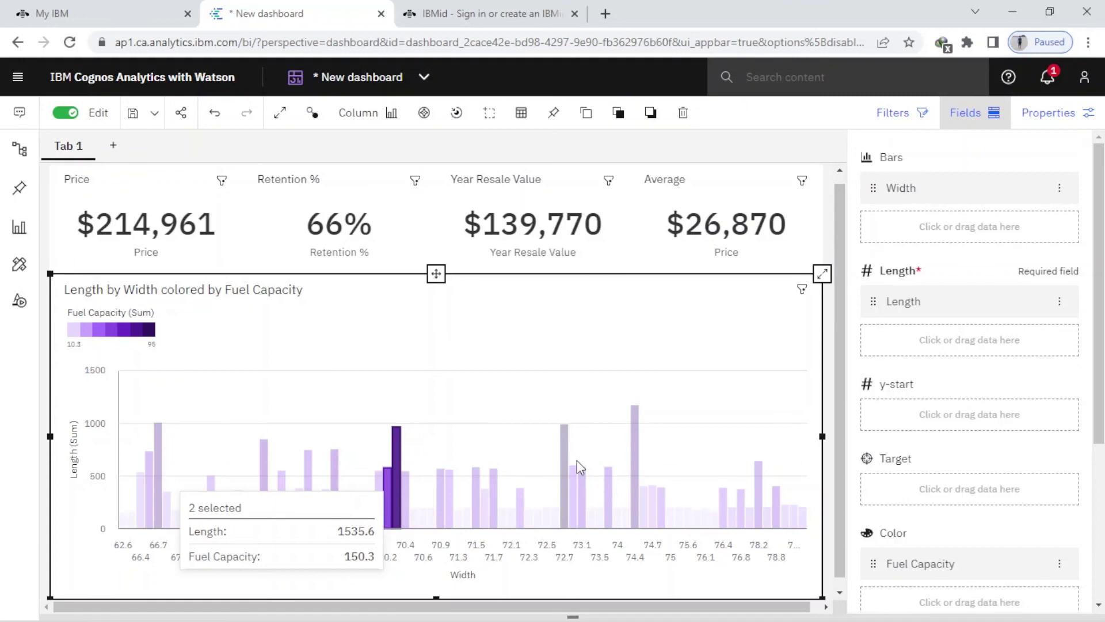
{"action": "left_click", "coordinate": [634, 455]}
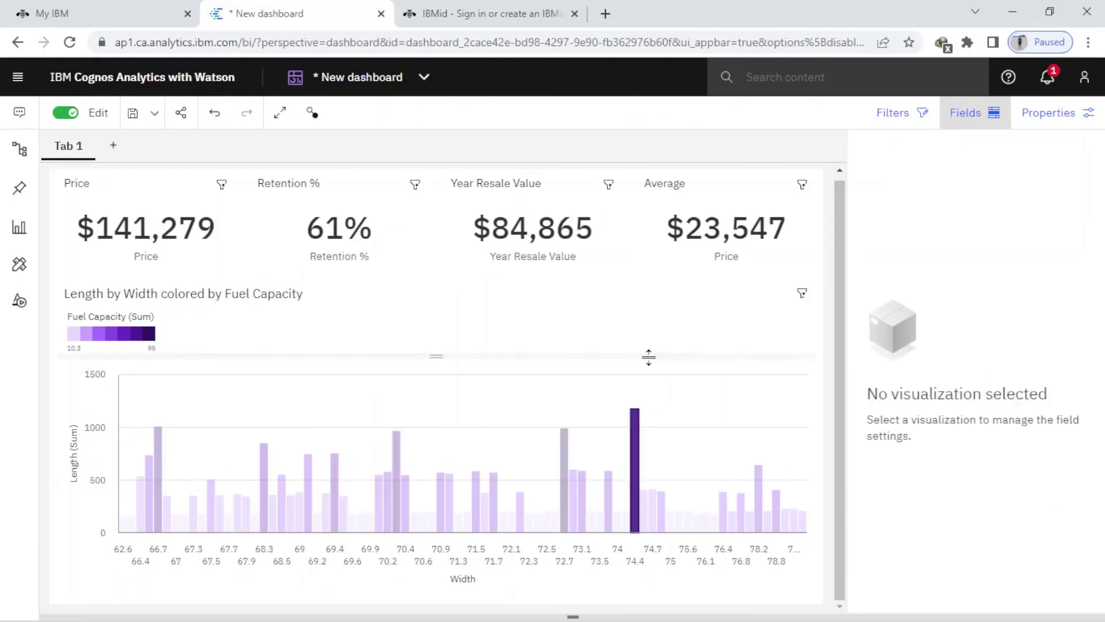